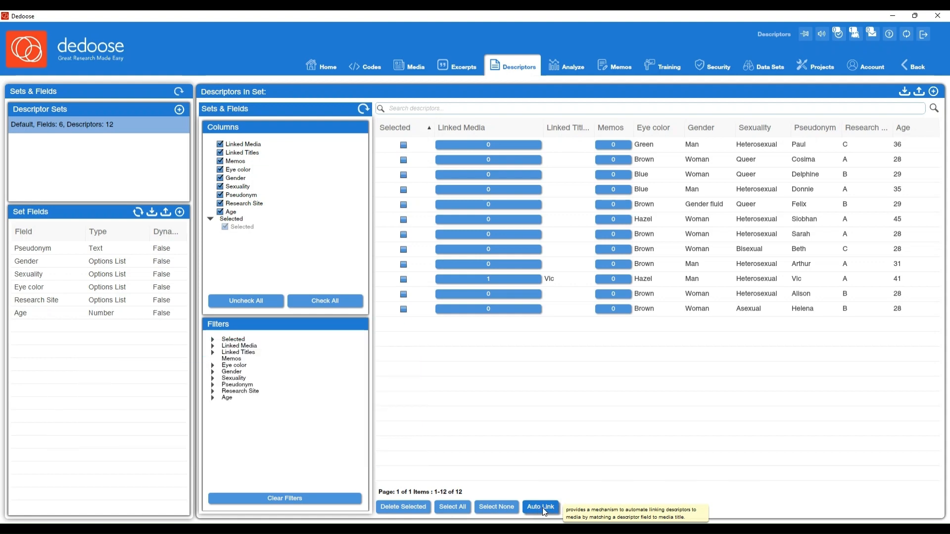
Step: Start AutoLink Descriptors and choose the Pseudonym field of the Default set for matching
left_click(543, 508)
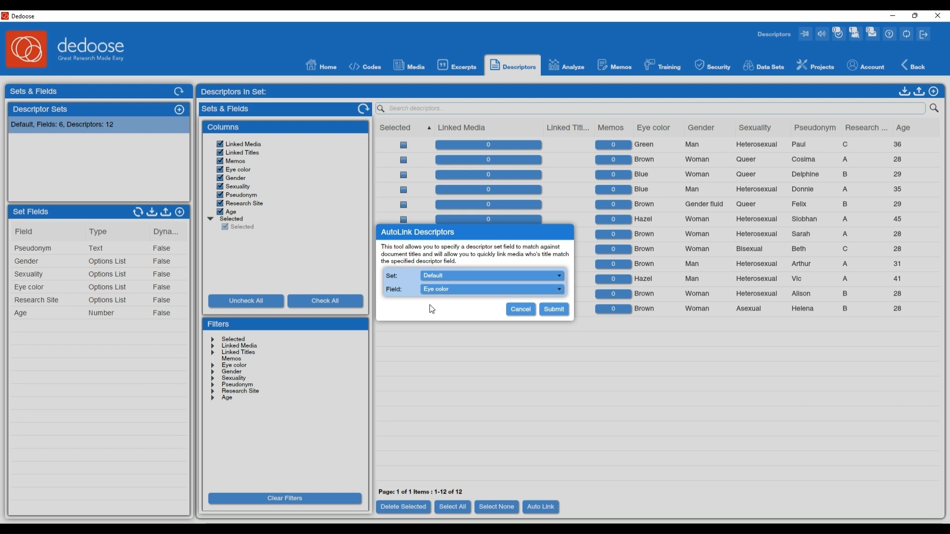
left_click(440, 287)
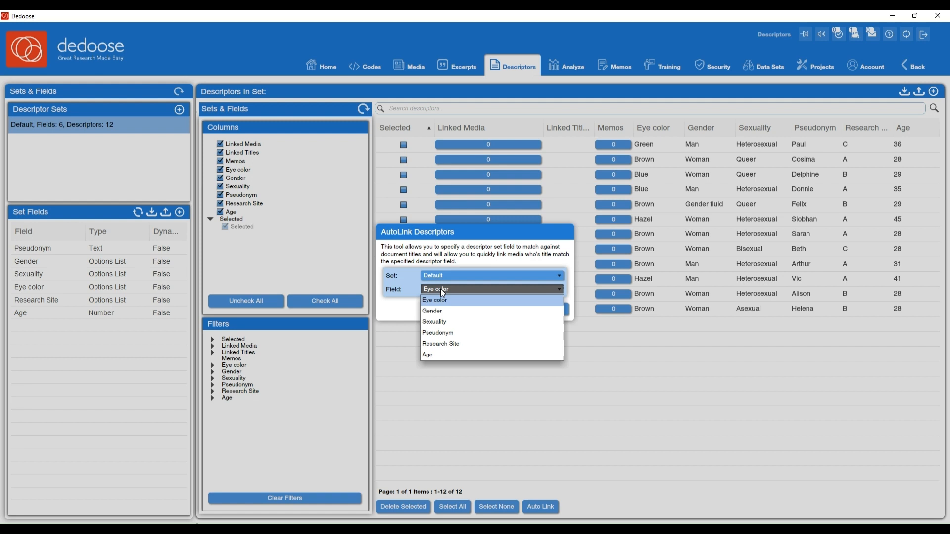
left_click(453, 334)
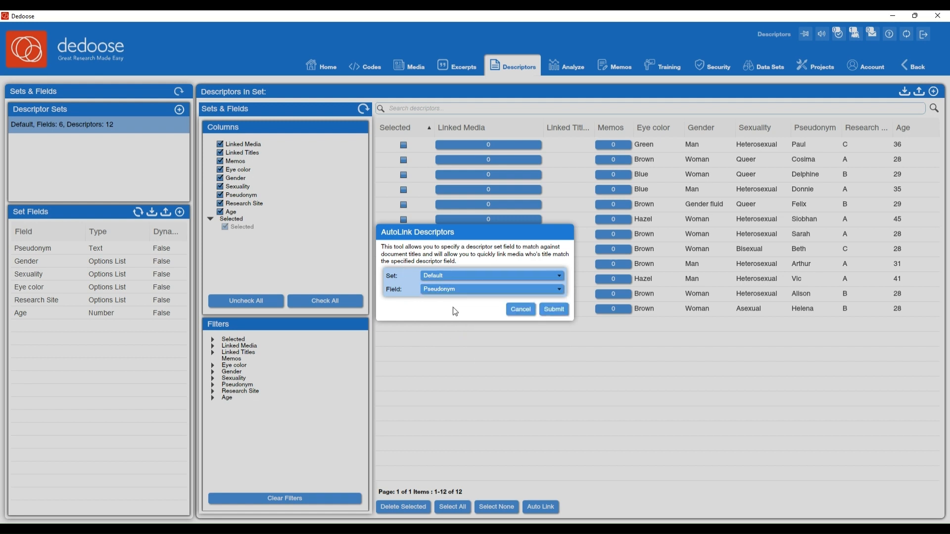
Step: Submit the match and confirm linking the 11 found matches, then dismiss the success message
left_click(557, 312)
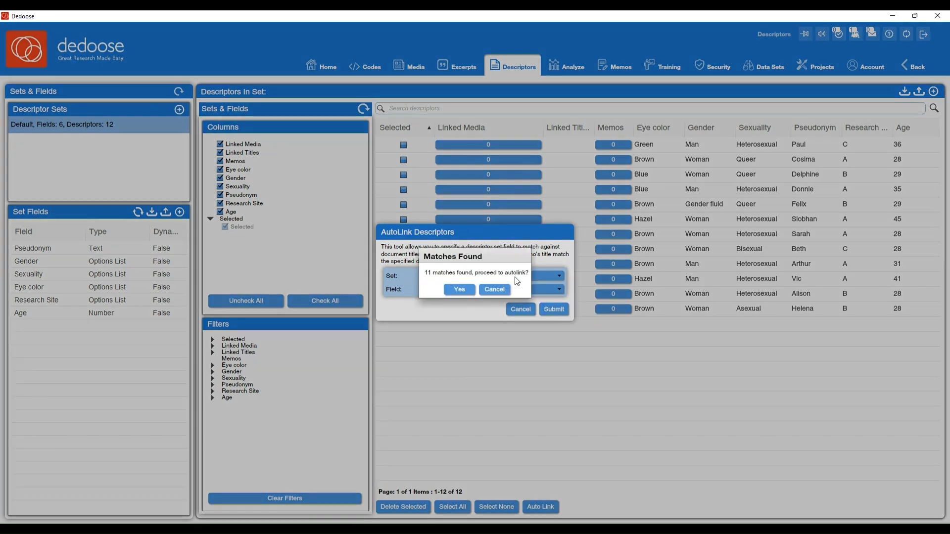
left_click(460, 289)
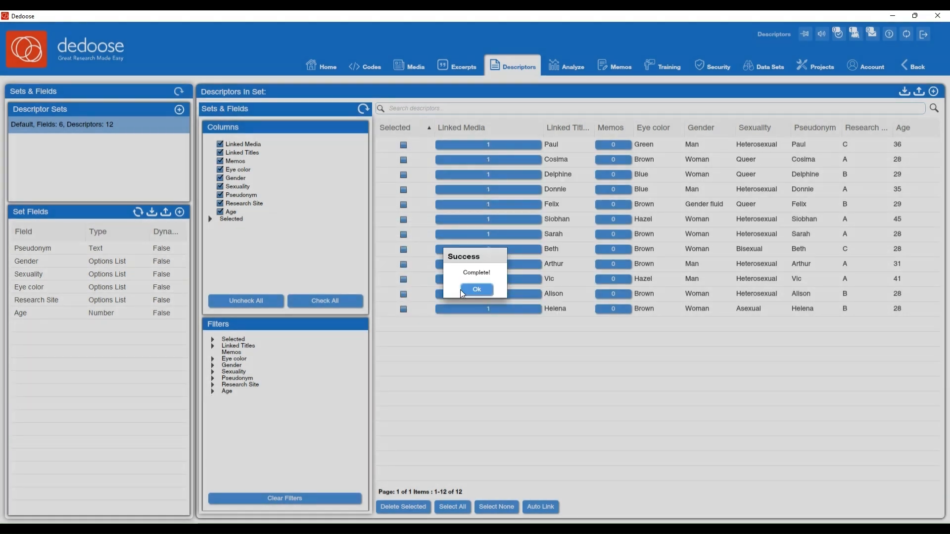
left_click(460, 290)
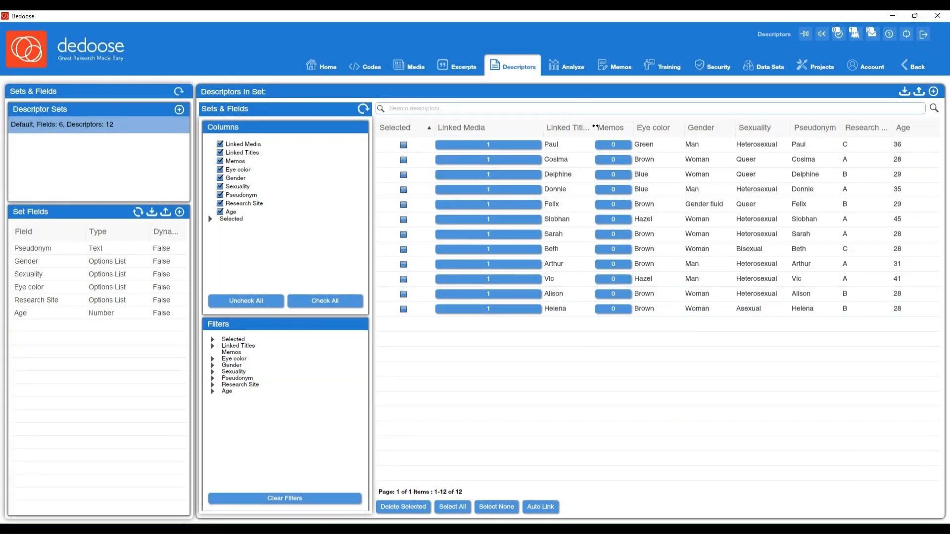
left_click_drag(593, 127, 647, 128)
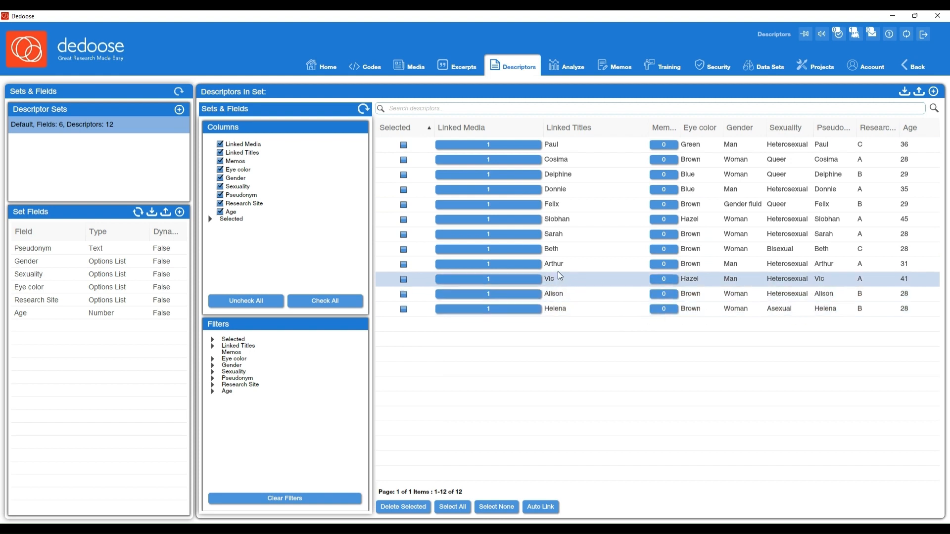
left_click(563, 144)
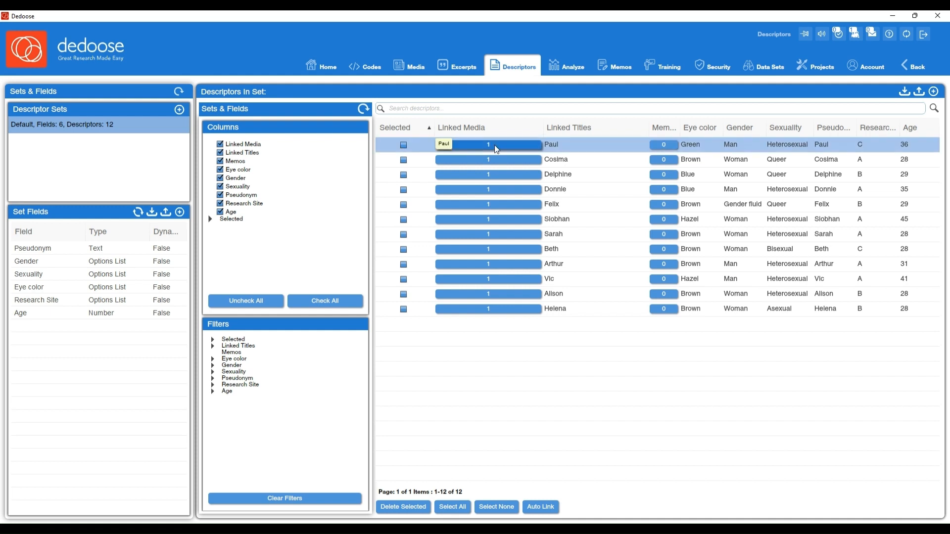
double_click(616, 146)
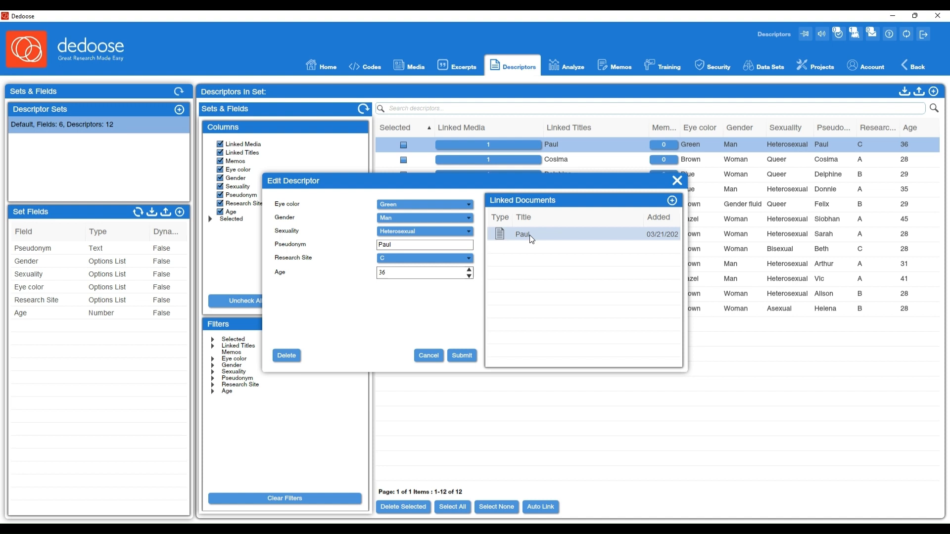
left_click(677, 180)
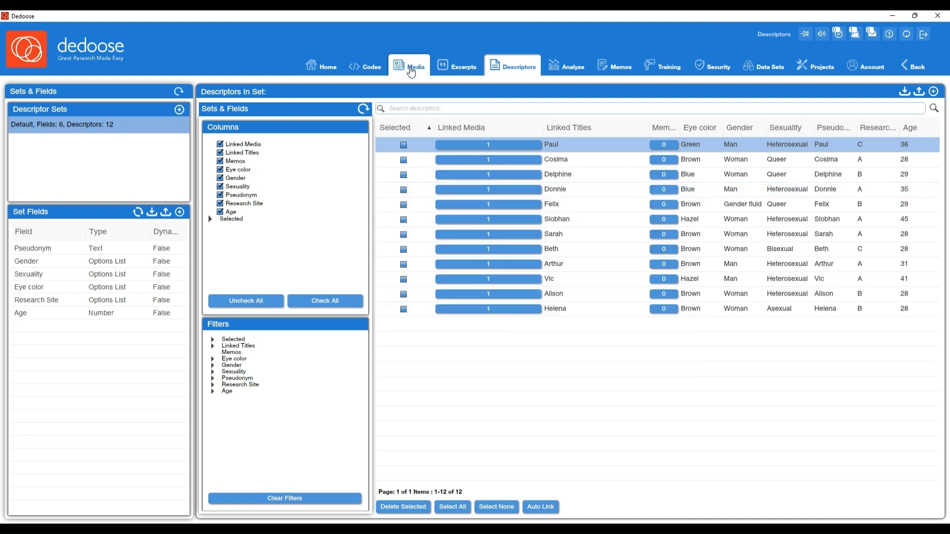
left_click(411, 70)
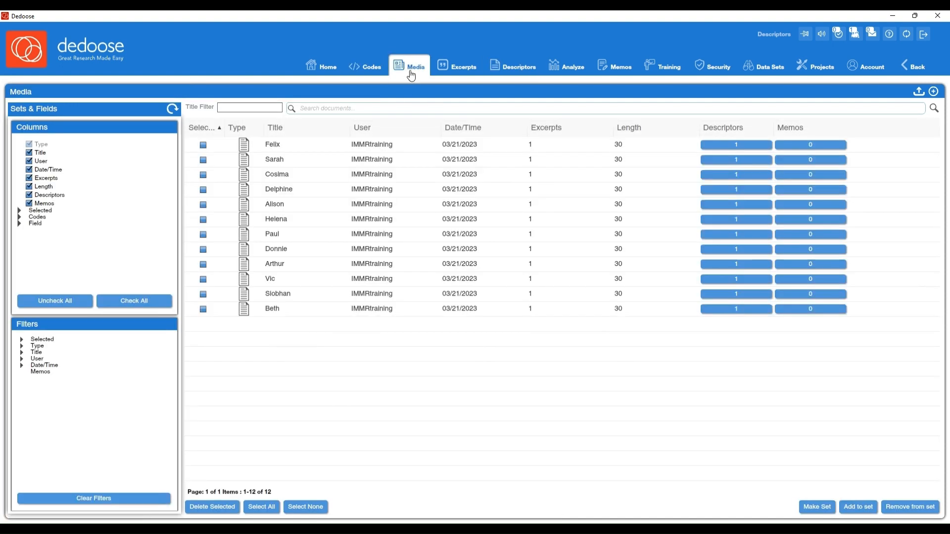
left_click(742, 147)
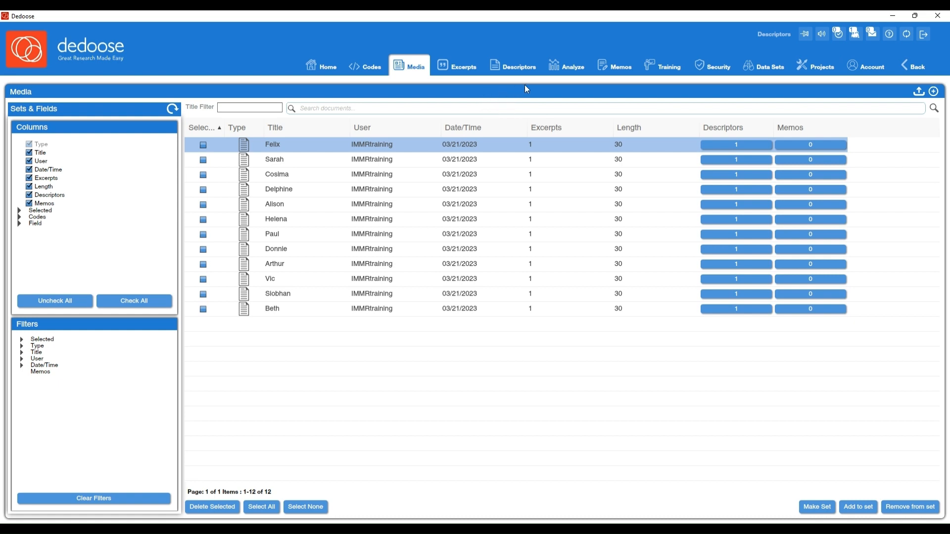
left_click(519, 67)
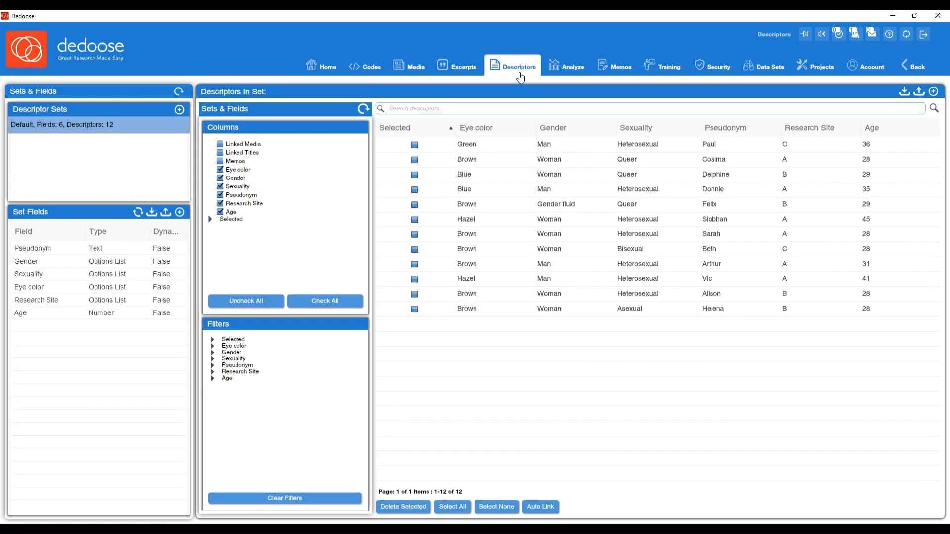